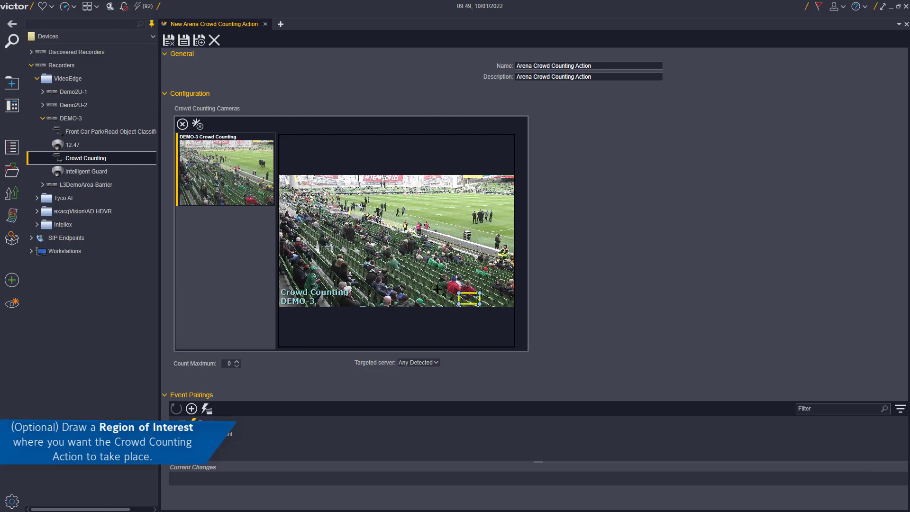
- Outline a region of interest over the stands and raise Count Maximum to 14
{"action": "left_click_drag", "start_coordinate": [437, 288], "coordinate": [370, 271]}
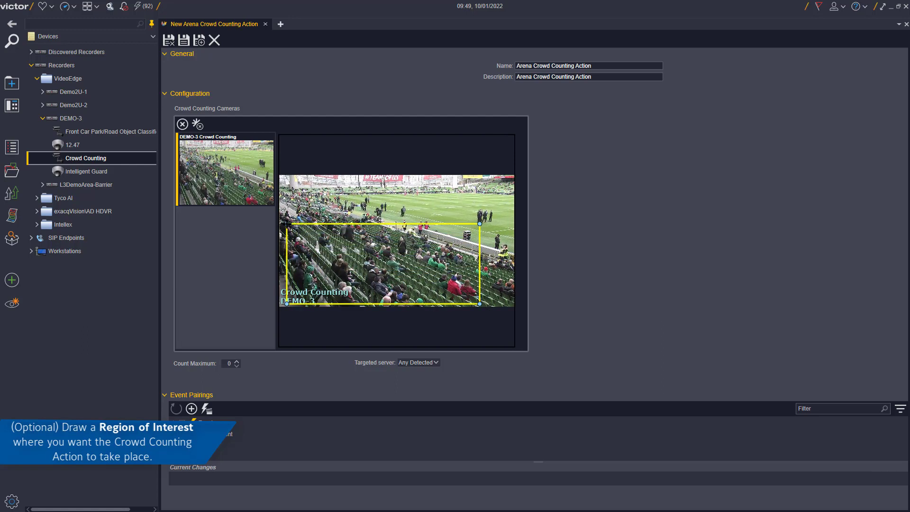
{"action": "left_click_drag", "start_coordinate": [283, 219], "coordinate": [285, 220]}
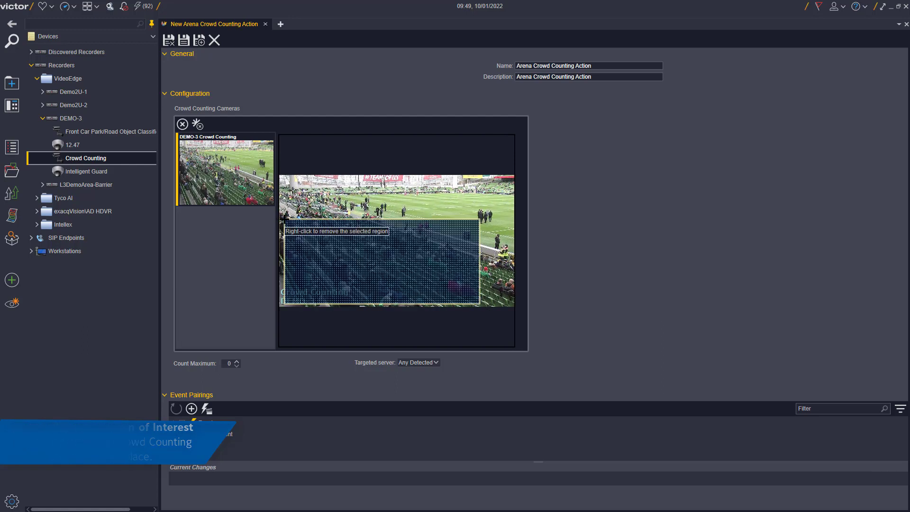
{"action": "left_click", "coordinate": [236, 361]}
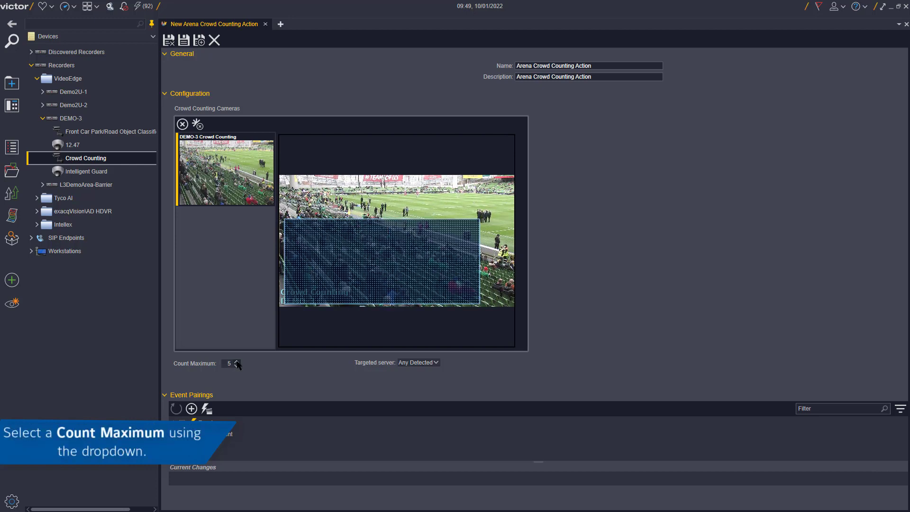
{"action": "left_click", "coordinate": [236, 361]}
{"action": "left_click", "coordinate": [236, 361]}
{"action": "left_click", "coordinate": [236, 361]}
{"action": "left_click", "coordinate": [236, 361]}
{"action": "left_click", "coordinate": [237, 361]}
{"action": "left_click", "coordinate": [237, 361]}
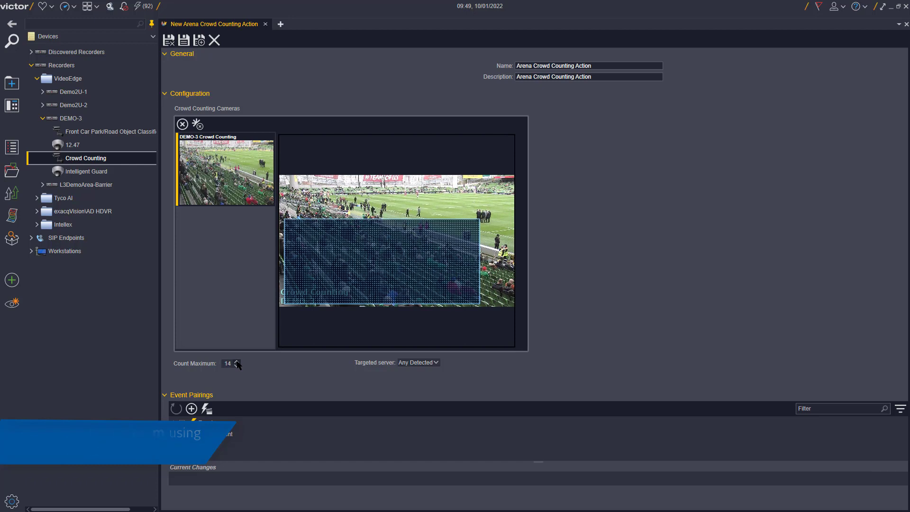
- Keep Any Detected as targeted server, save the action, and start a new item
{"action": "left_click", "coordinate": [431, 363]}
{"action": "left_click", "coordinate": [435, 365]}
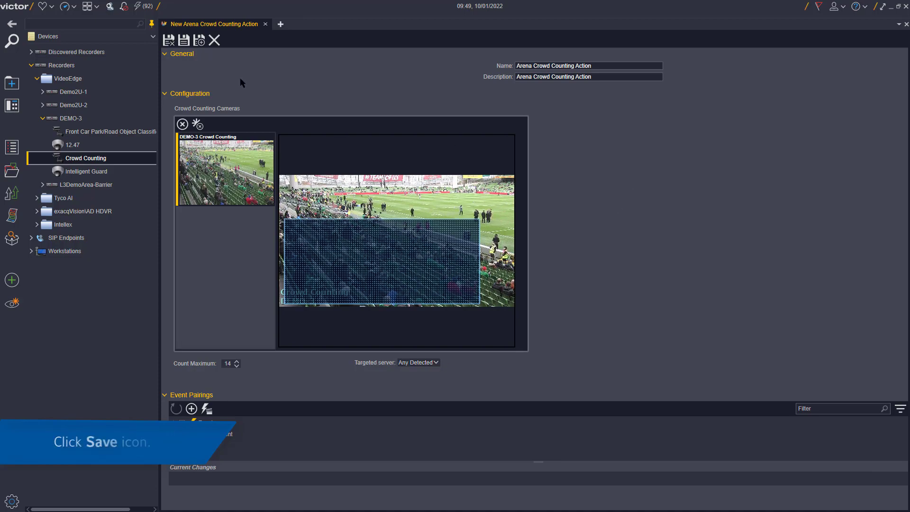
{"action": "left_click", "coordinate": [182, 42]}
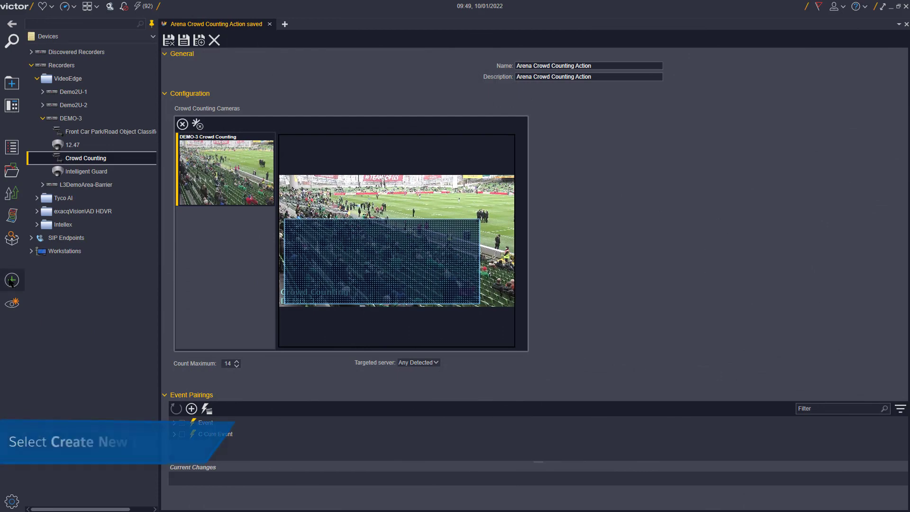
{"action": "left_click", "coordinate": [11, 280]}
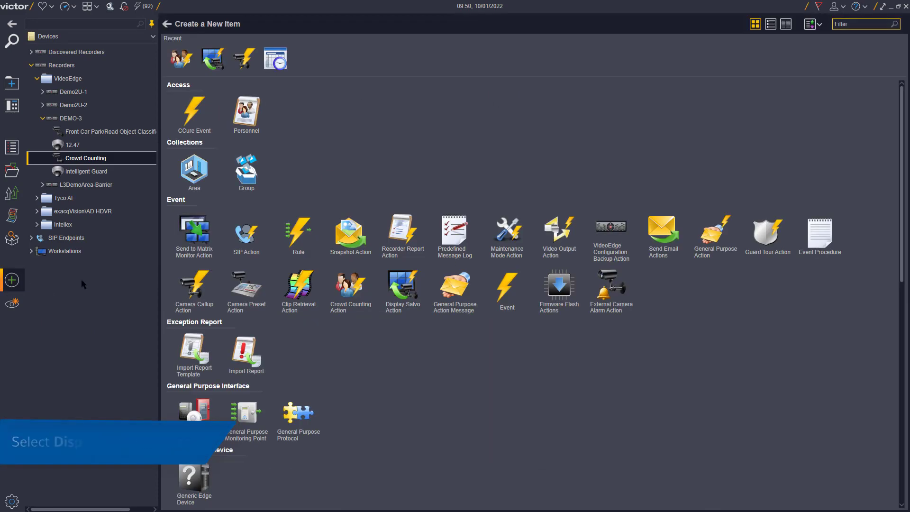
- Create a Display Salvo Action with name and description 'Arena Display Salvo Action'
{"action": "left_click", "coordinate": [403, 289]}
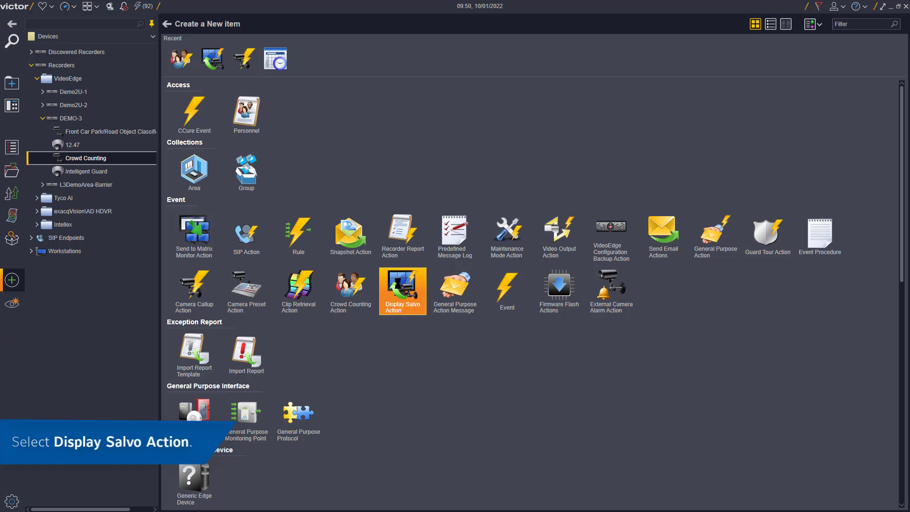
{"action": "double_click", "coordinate": [402, 289]}
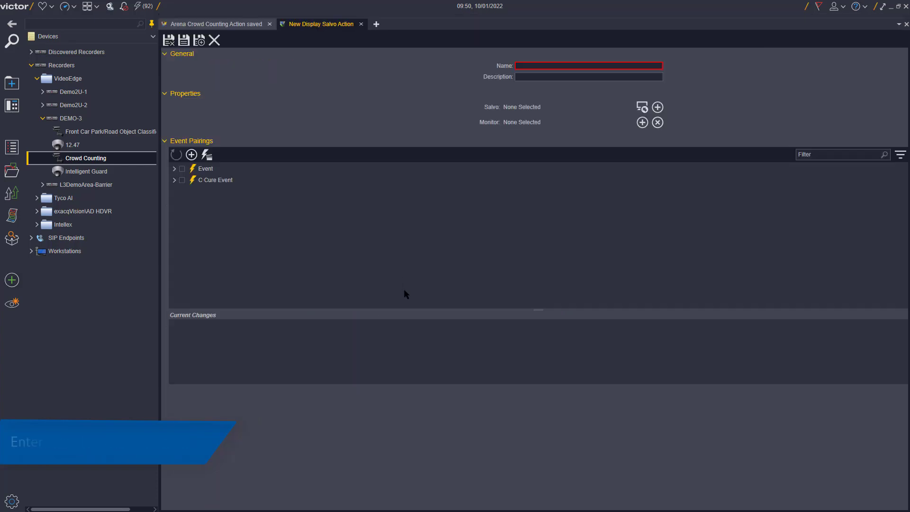
{"action": "left_click", "coordinate": [524, 67]}
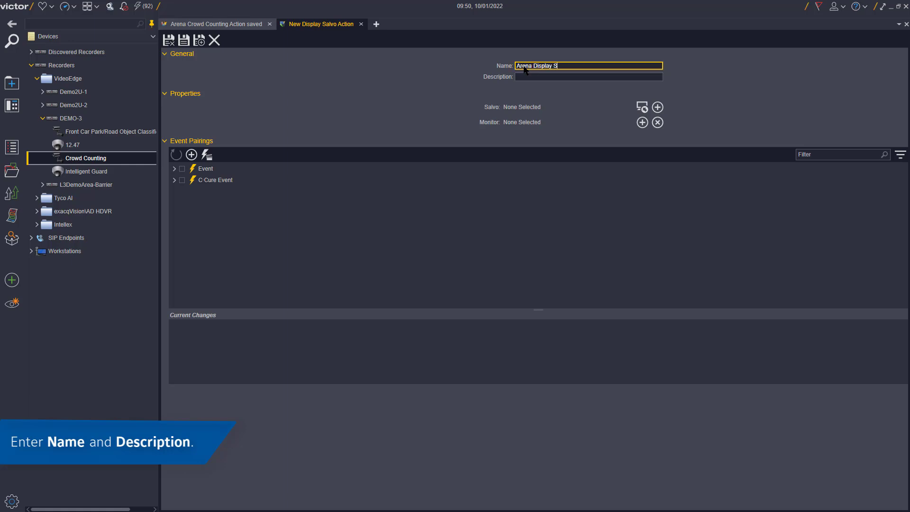
{"action": "type", "text": "Arena Display Salvo Action"}
{"action": "key", "text": "Tab"}
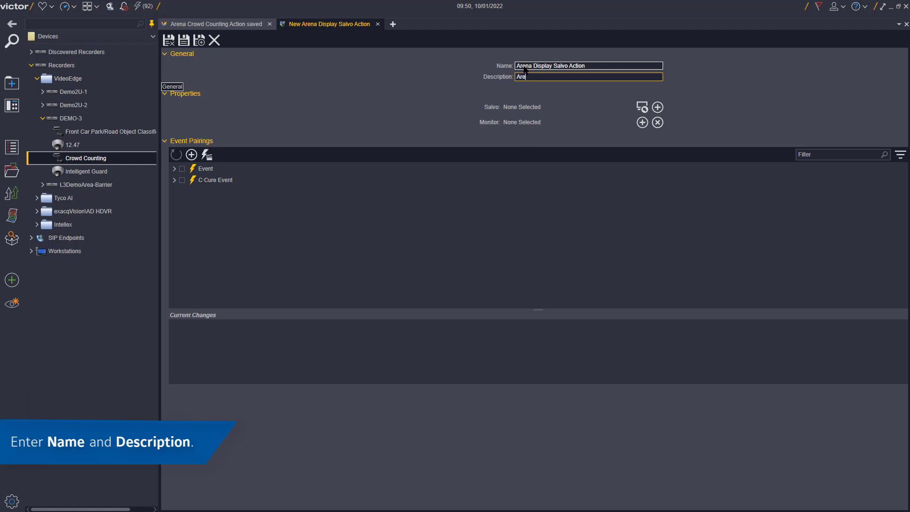
{"action": "type", "text": "Arena Display Salvo Action"}
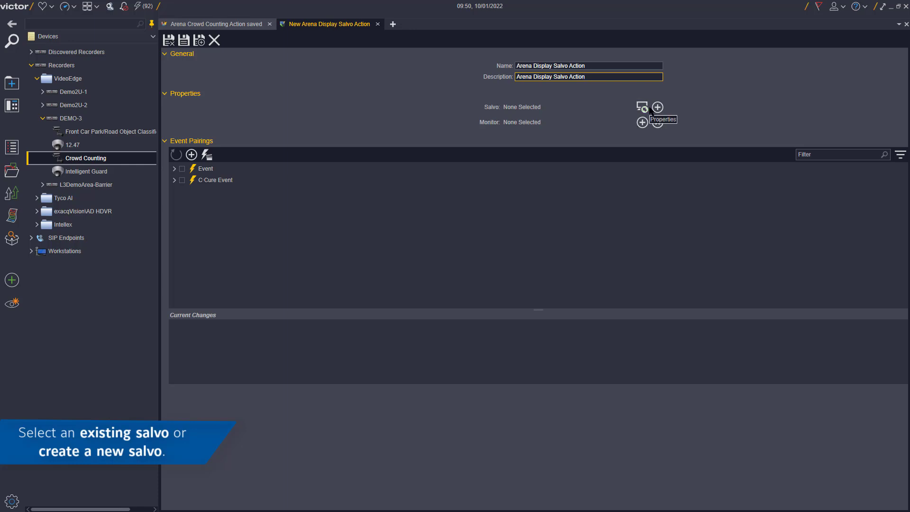
- Assign Crowd Counting Salvo as the action's salvo
{"action": "left_click", "coordinate": [642, 107]}
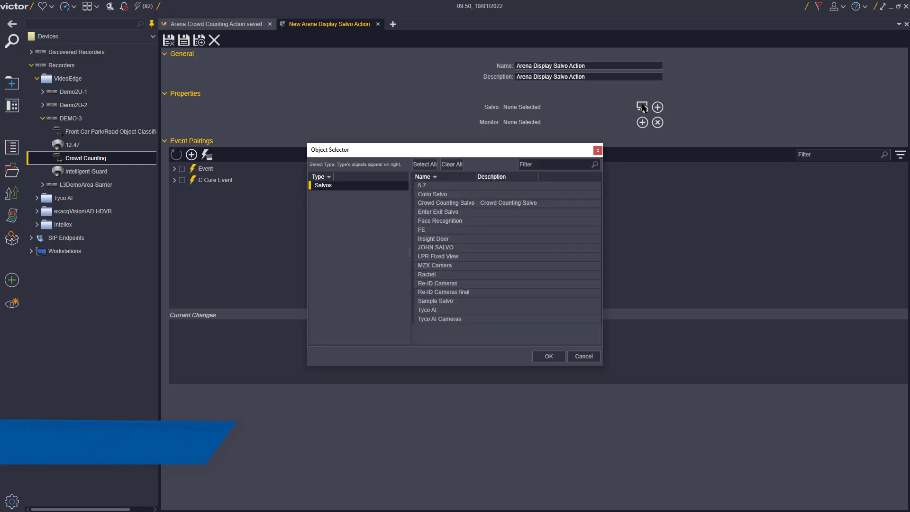
{"action": "left_click", "coordinate": [568, 203]}
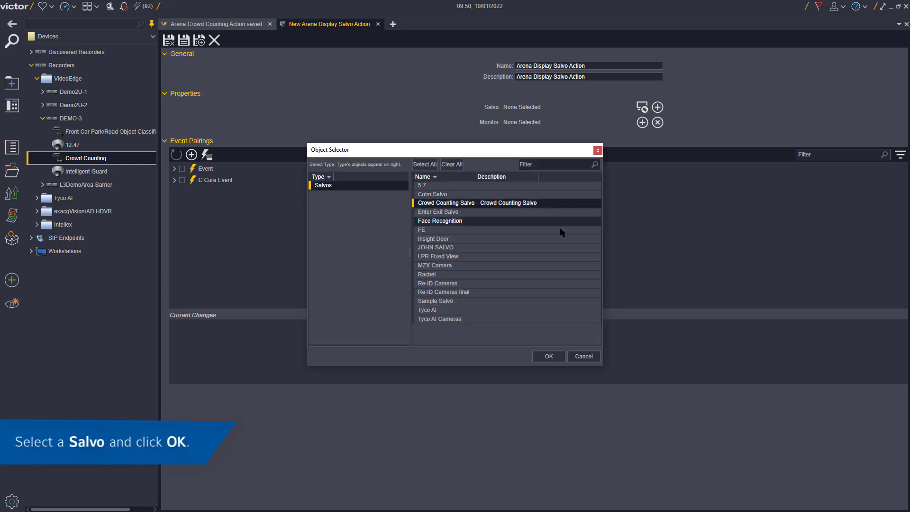
{"action": "left_click", "coordinate": [553, 352]}
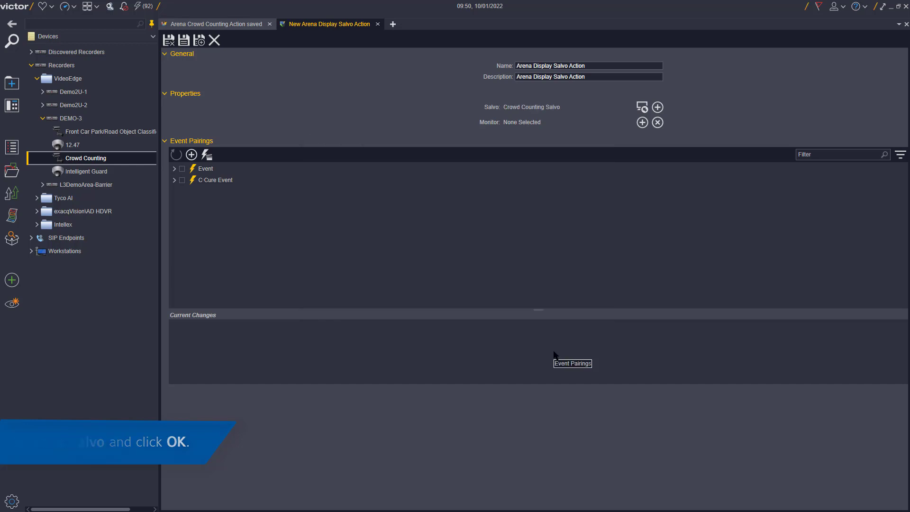
- Add monitor DESKTOP-J4G9BT9:DISPLAY1 and save the Arena Display Salvo Action
{"action": "left_click", "coordinate": [642, 123]}
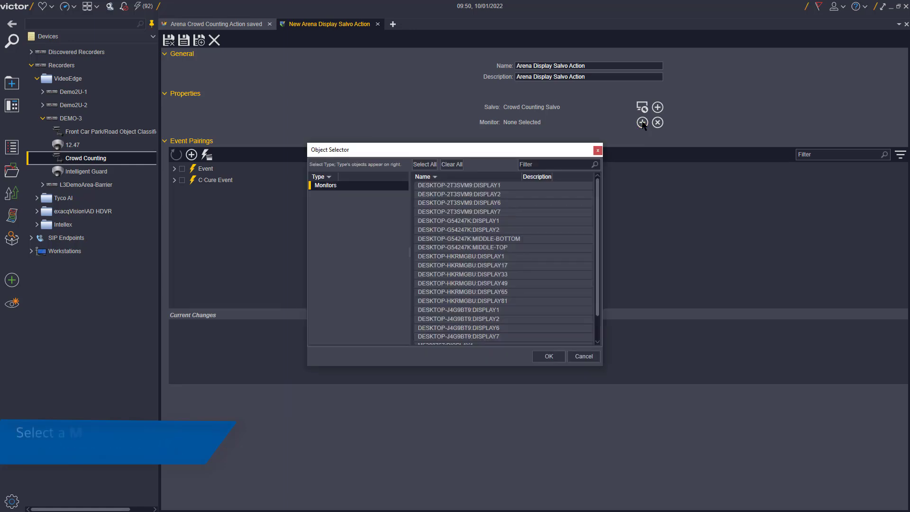
{"action": "left_click", "coordinate": [553, 267]}
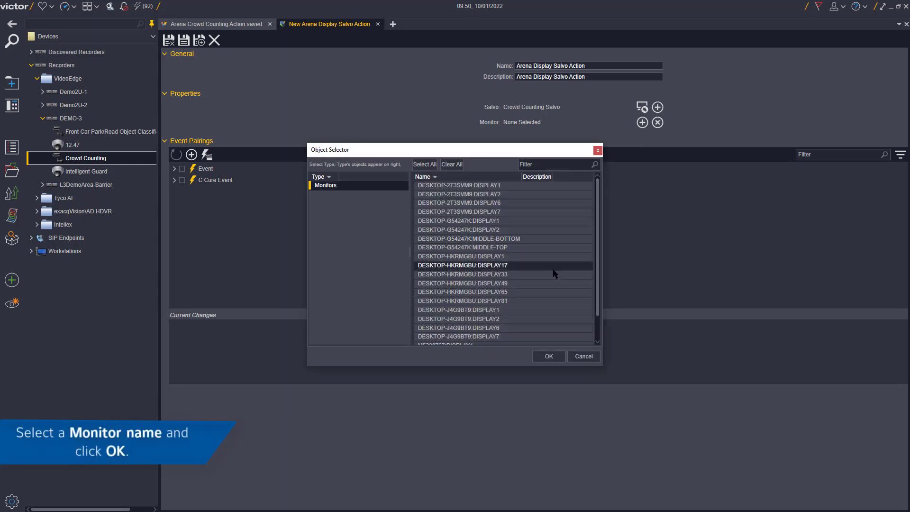
{"action": "left_click", "coordinate": [535, 310]}
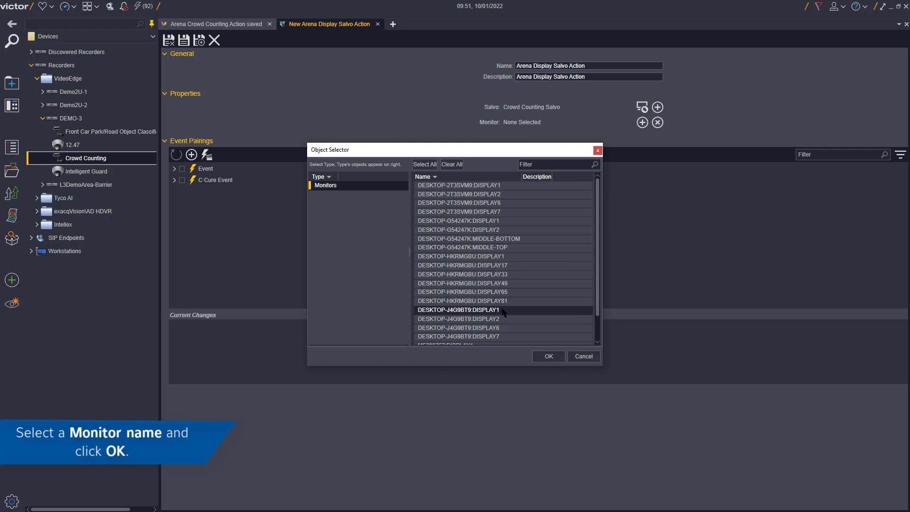
{"action": "left_click", "coordinate": [551, 358]}
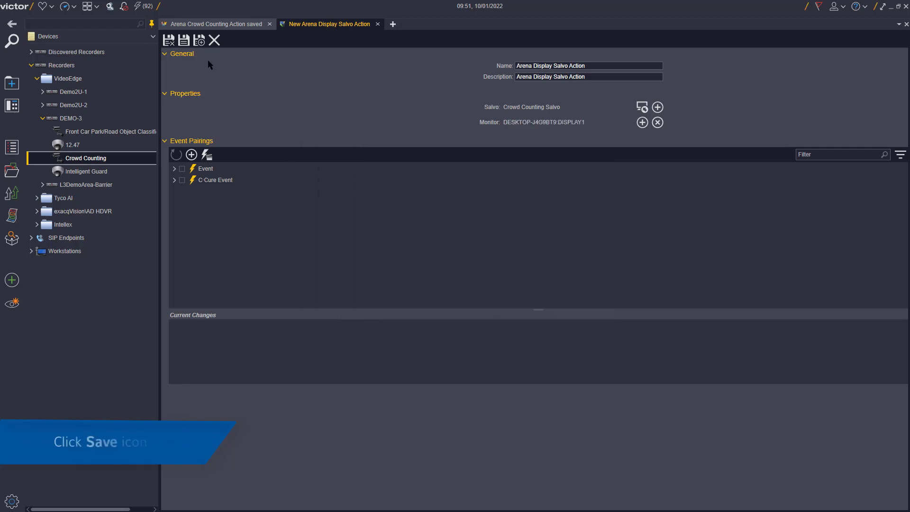
{"action": "left_click", "coordinate": [184, 42]}
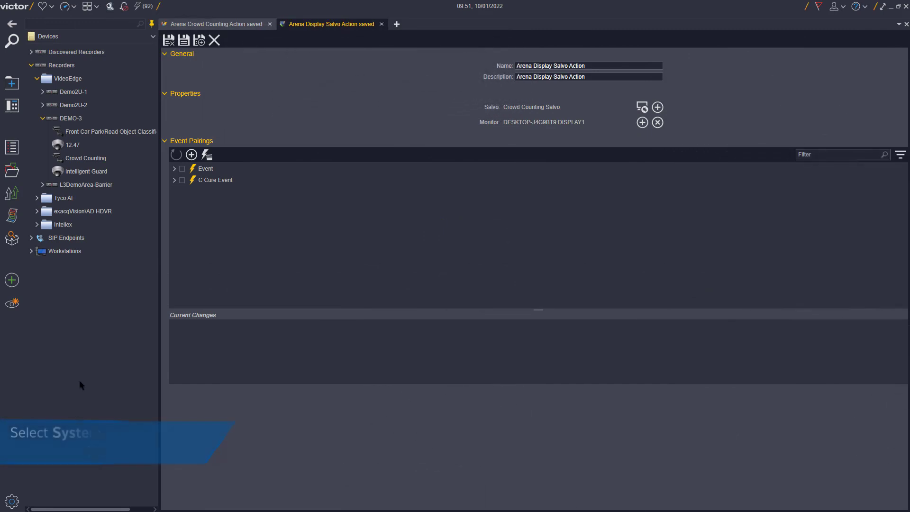
- Open the Event/Schedule Setup editor from the system configuration options
{"action": "left_click", "coordinate": [12, 501]}
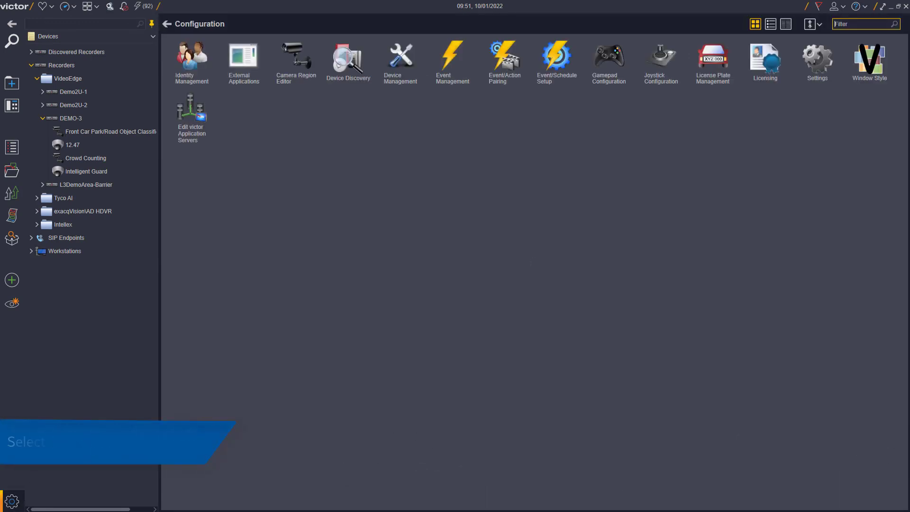
{"action": "left_click", "coordinate": [548, 62]}
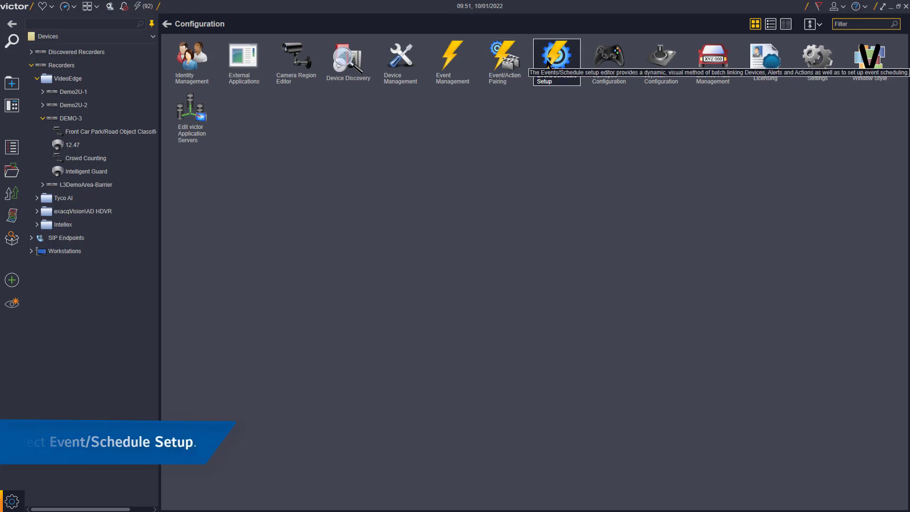
{"action": "double_click", "coordinate": [547, 62]}
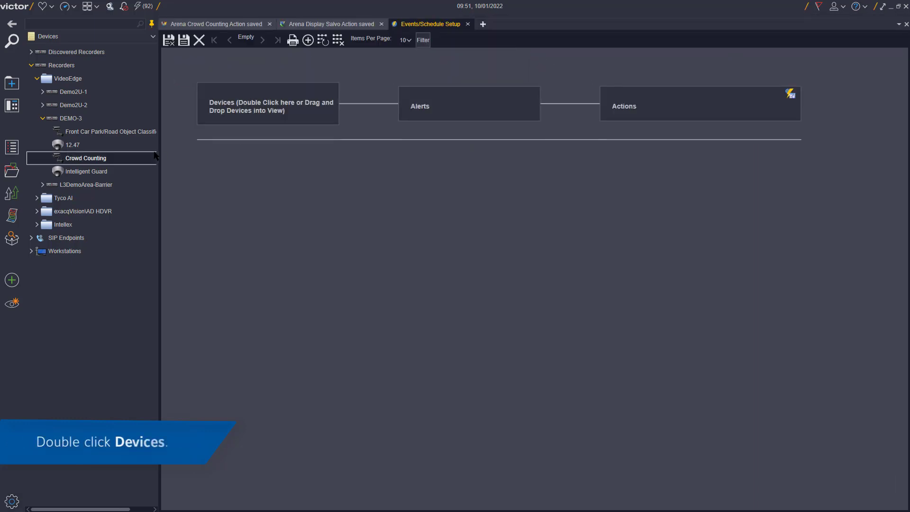
- Add Arena Crowd Counting Action from Crowd Counting Actions as the rule's device
{"action": "double_click", "coordinate": [220, 116]}
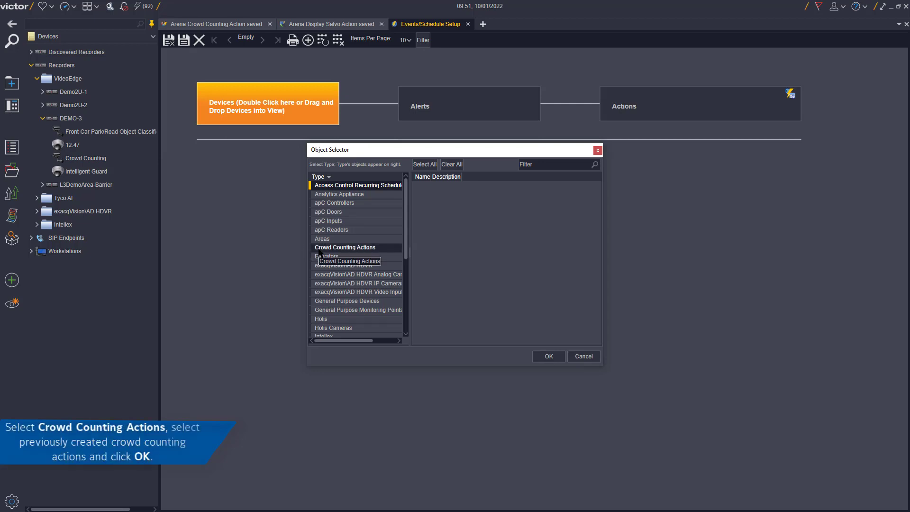
{"action": "left_click", "coordinate": [320, 249]}
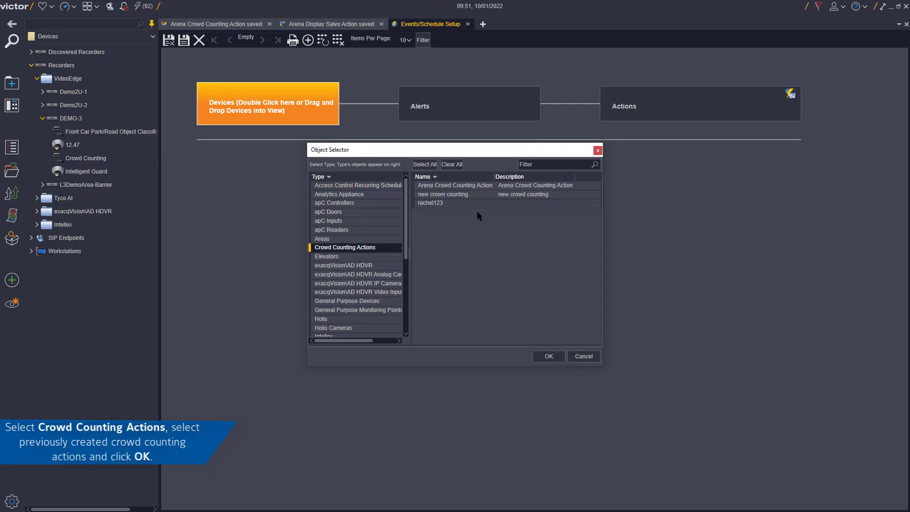
{"action": "left_click", "coordinate": [473, 186]}
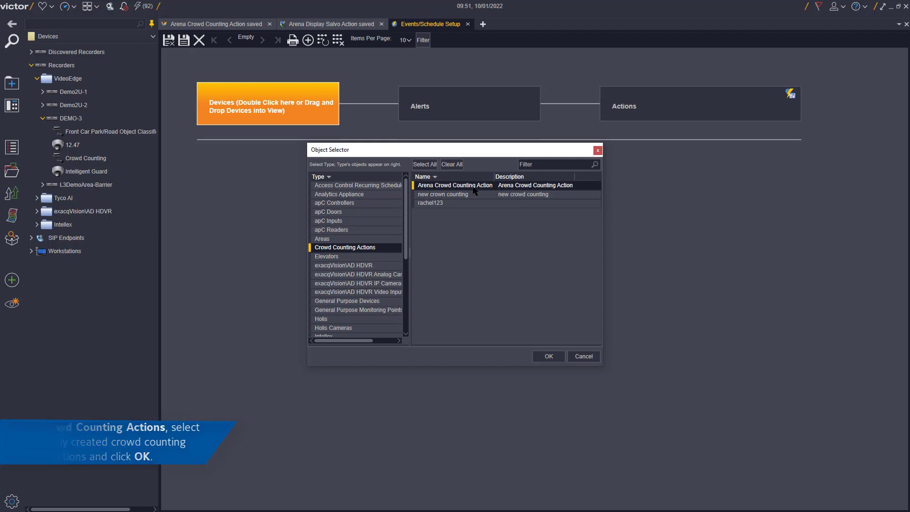
{"action": "left_click", "coordinate": [547, 356]}
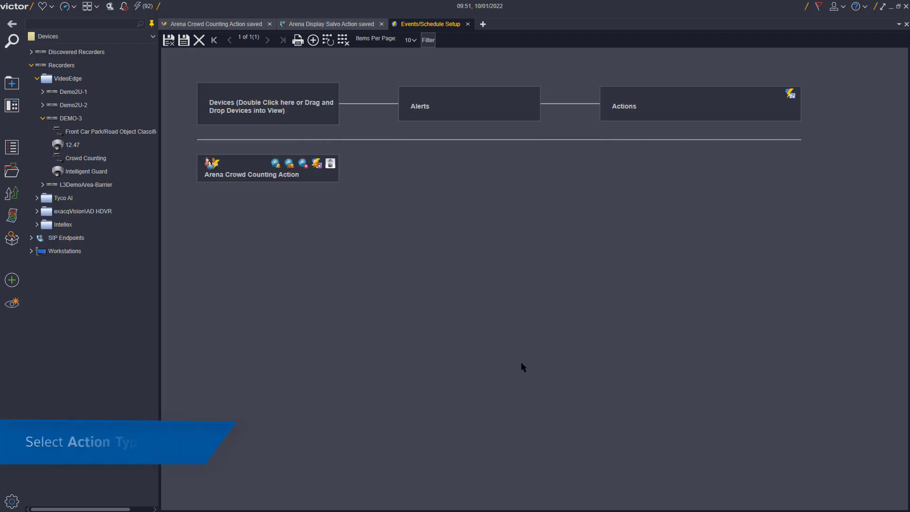
- Add the Crowd Count Exceeded alert and have it trigger Arena Display Salvo Action
{"action": "left_click", "coordinate": [316, 165]}
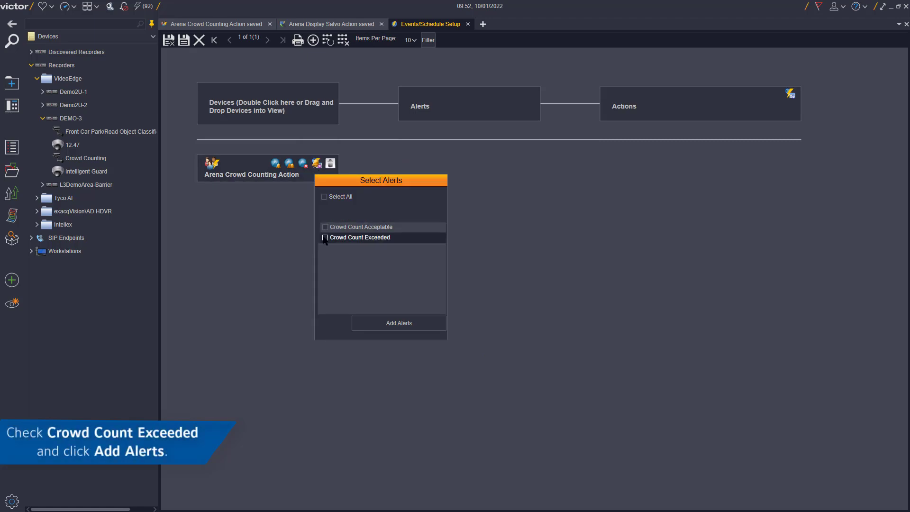
{"action": "left_click", "coordinate": [396, 325]}
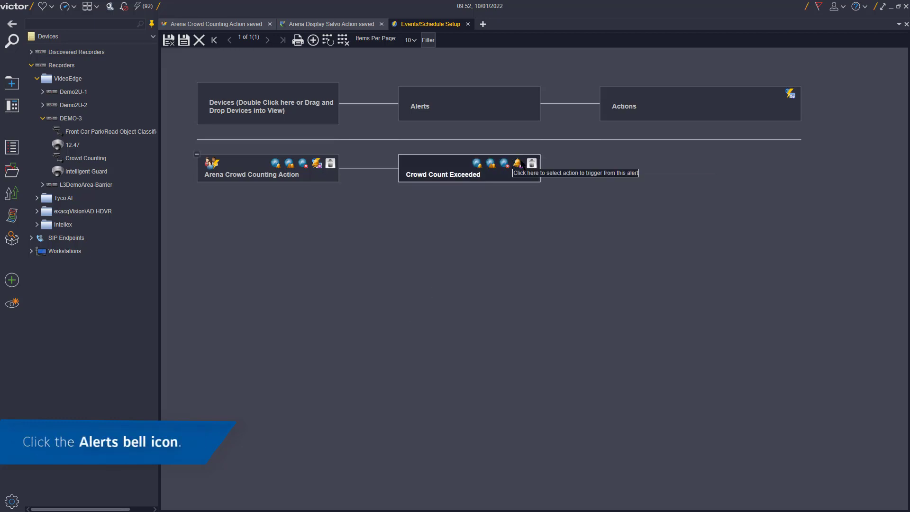
{"action": "left_click", "coordinate": [519, 163]}
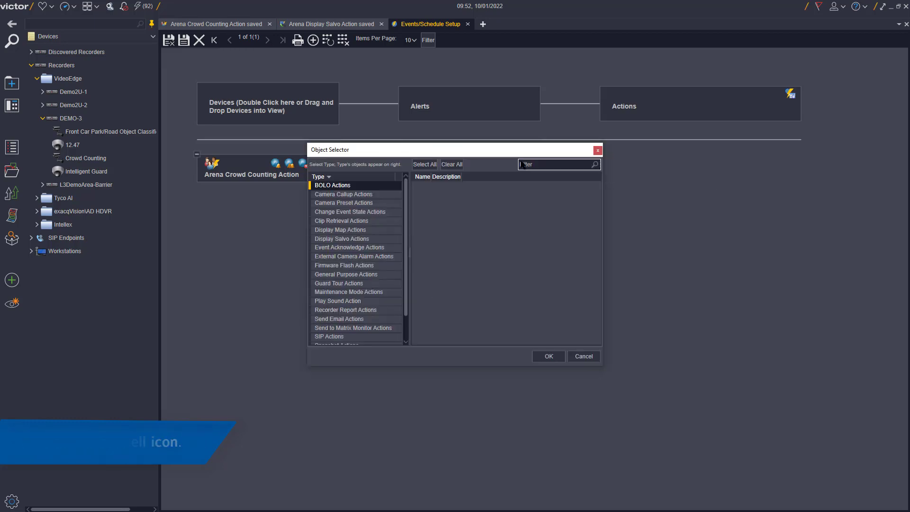
{"action": "left_click", "coordinate": [356, 240]}
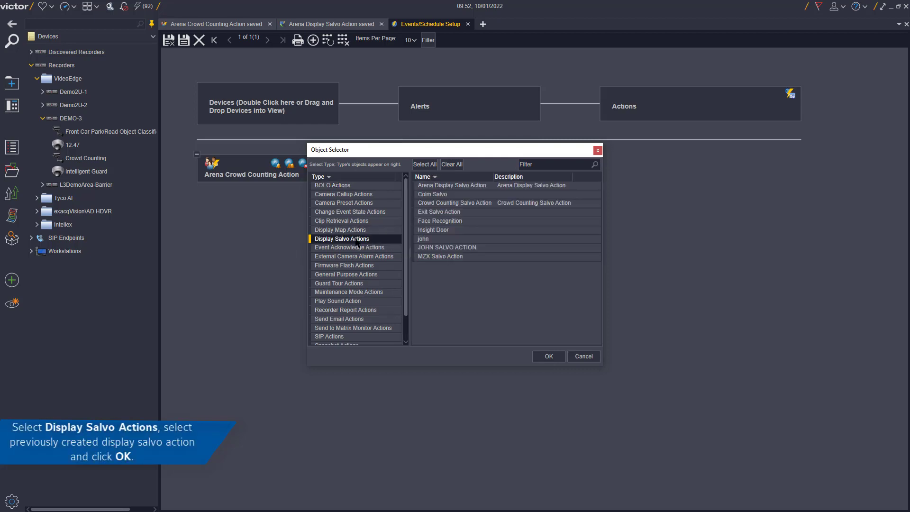
{"action": "left_click", "coordinate": [493, 186]}
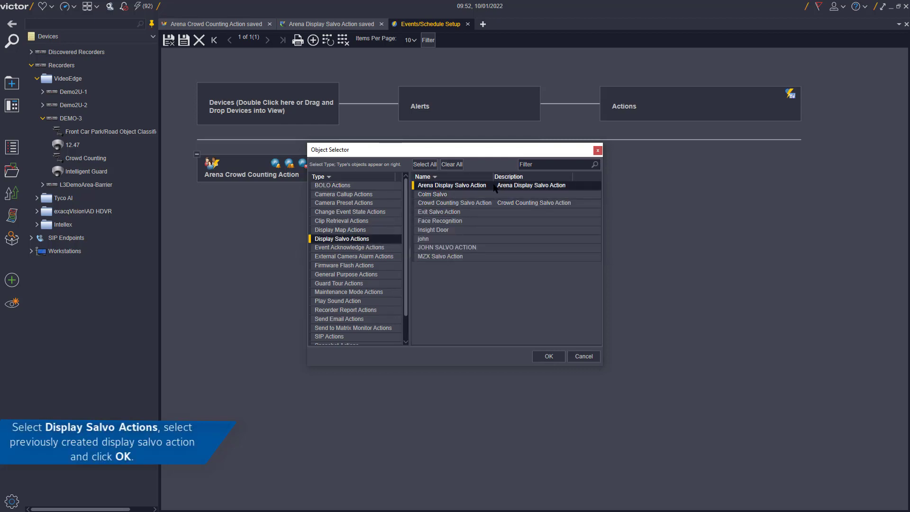
{"action": "left_click", "coordinate": [549, 356]}
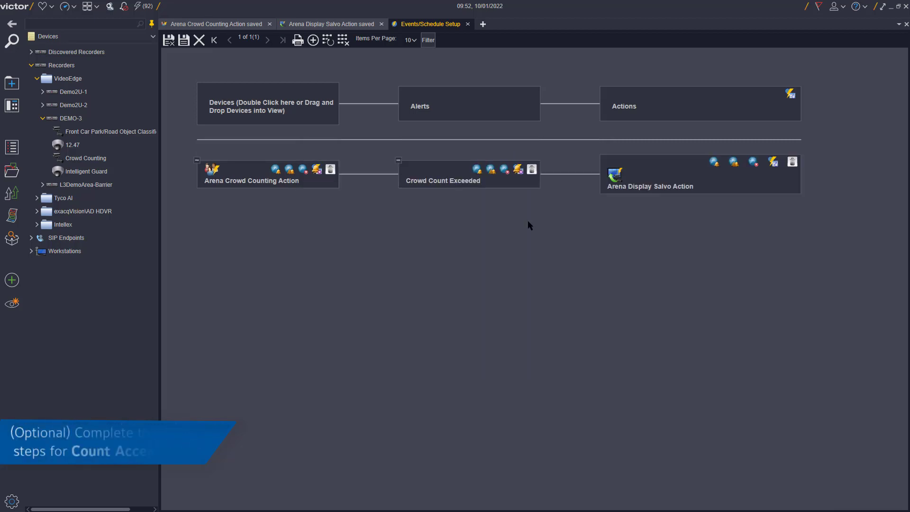
- Close the alert list without adding Crowd Count Acceptable, then save the event rule
{"action": "left_click", "coordinate": [317, 170]}
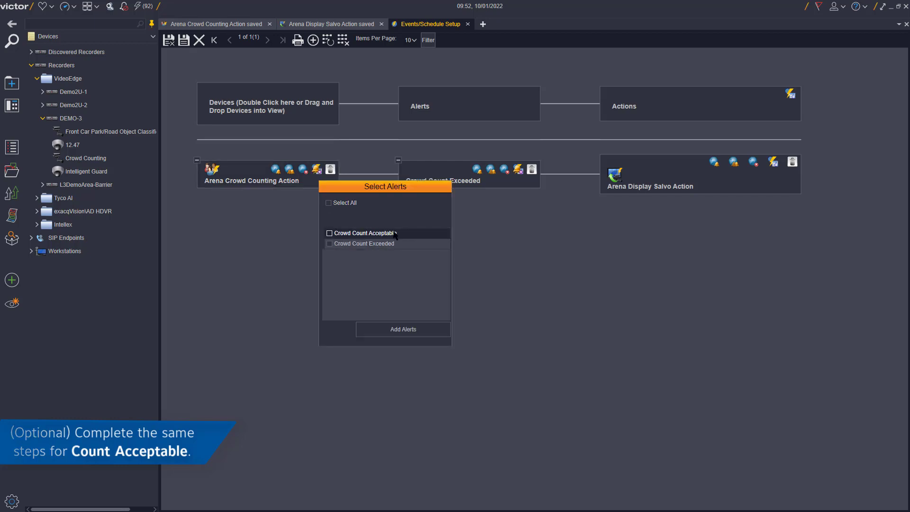
{"action": "left_click", "coordinate": [292, 247]}
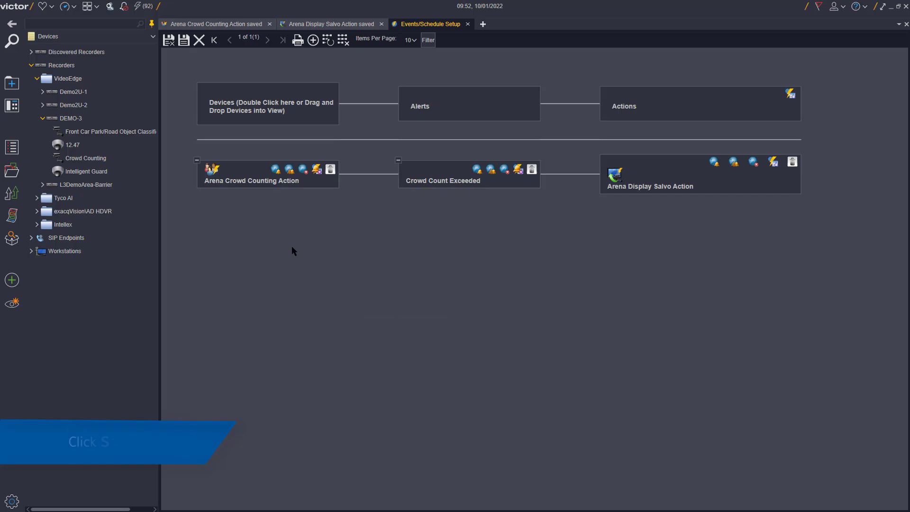
{"action": "left_click", "coordinate": [184, 40]}
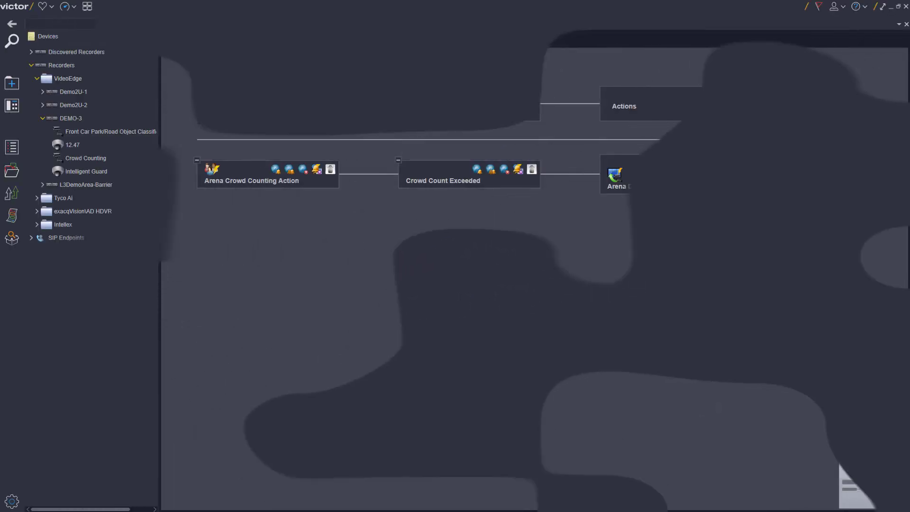
- In the Create a New Item gallery, scroll to Schedules and choose Schedule (Weekly)
{"action": "left_click", "coordinate": [13, 280]}
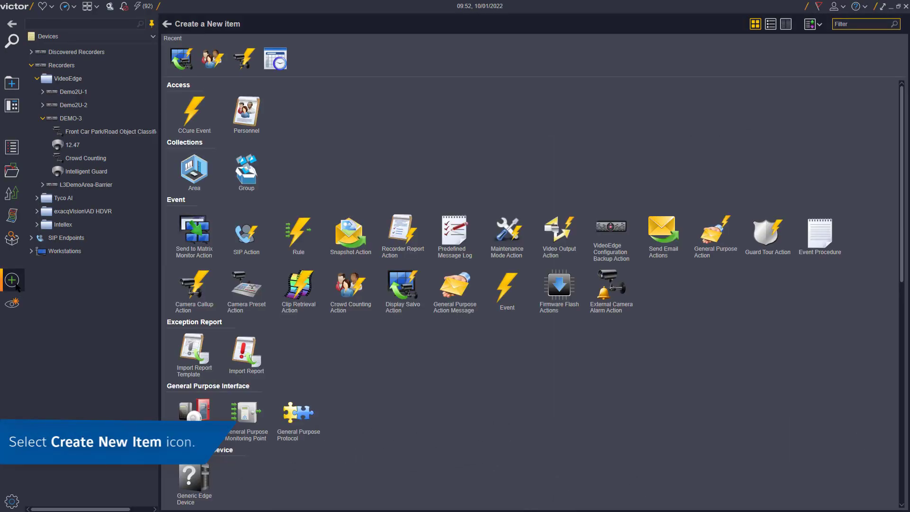
{"action": "scroll", "coordinate": [388, 284], "scroll_direction": "down", "scroll_amount": 4}
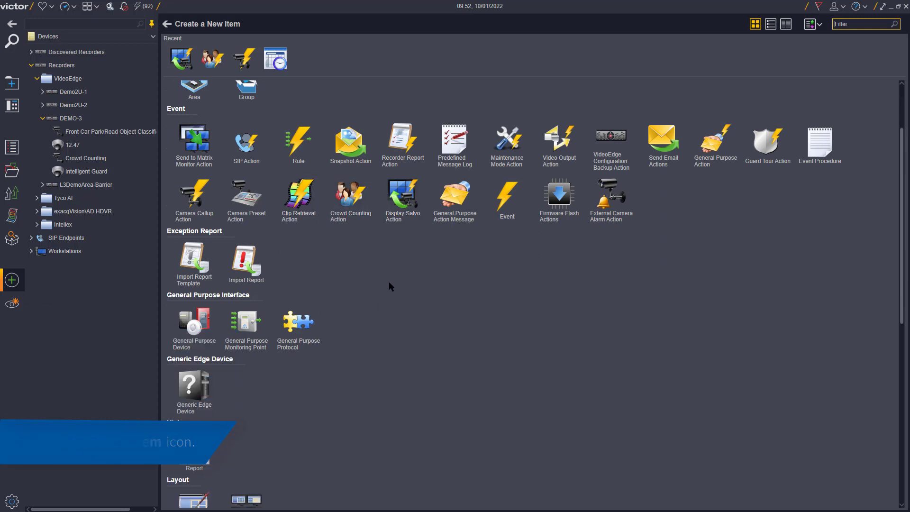
{"action": "scroll", "coordinate": [389, 283], "scroll_direction": "down", "scroll_amount": 6}
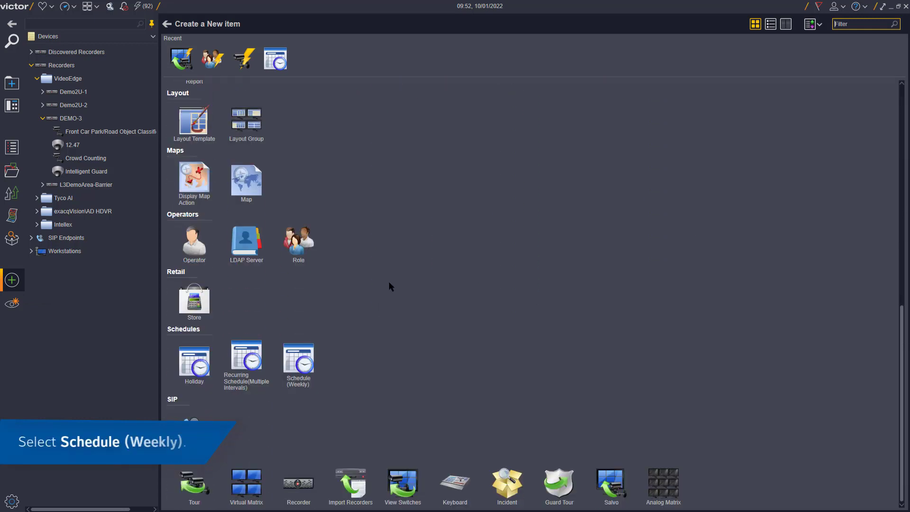
{"action": "left_click", "coordinate": [305, 358]}
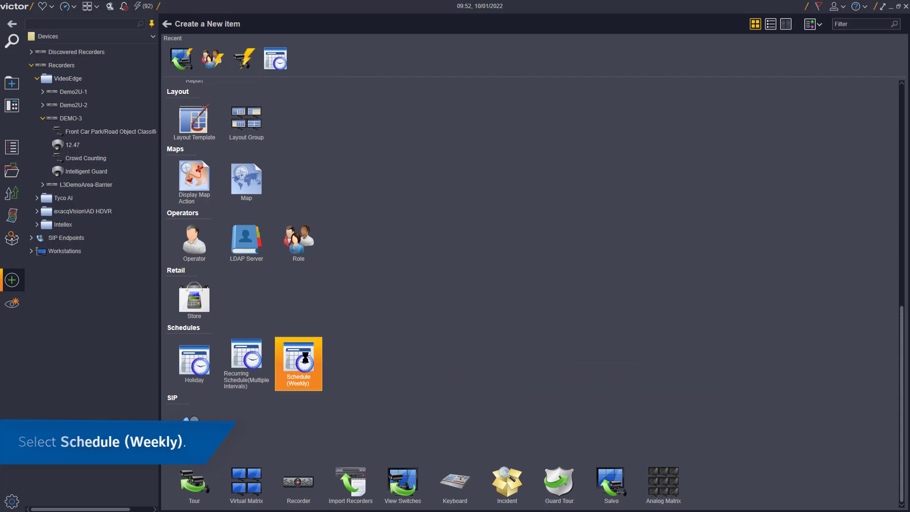
- Enter 'Crowd Counting Schedule' as the name and begin typing it as the description
{"action": "type", "text": "Cr"}
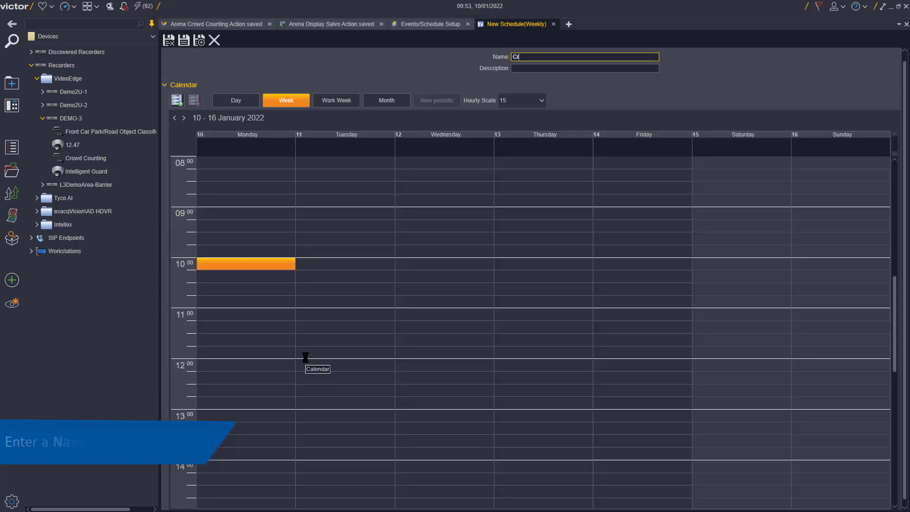
{"action": "type", "text": "owd Coun"}
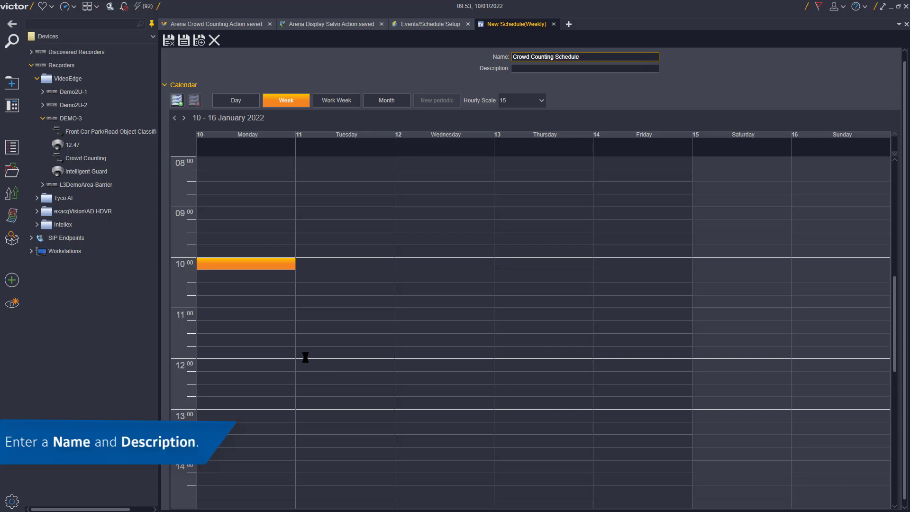
{"action": "type", "text": "ting Schedule"}
{"action": "key", "text": "Tab"}
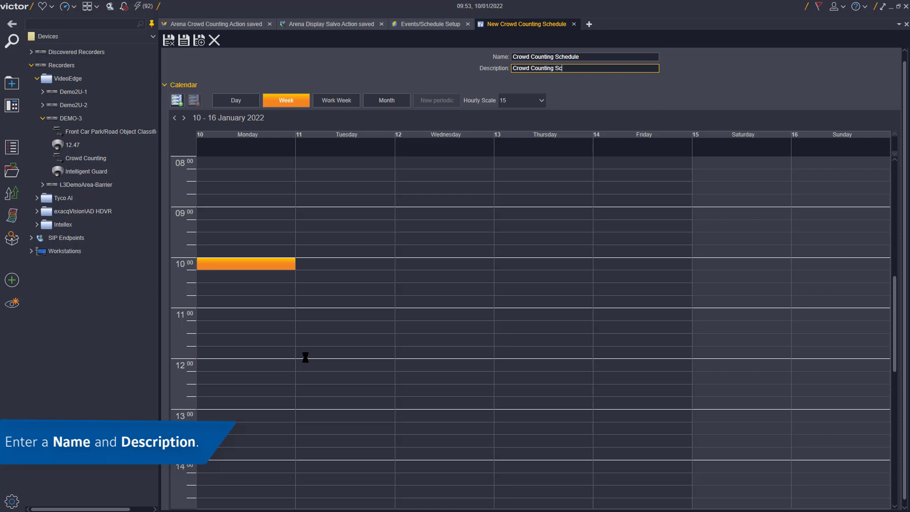
{"action": "type", "text": "Crowd Counting Schedule"}
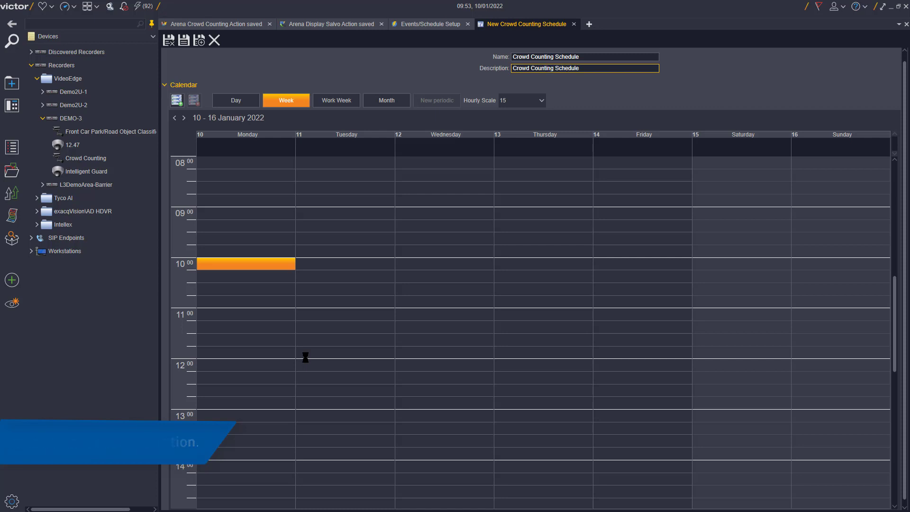
- Switch the calendar to one-minute intervals and create a Monday 10:00 interval
{"action": "left_click", "coordinate": [540, 101]}
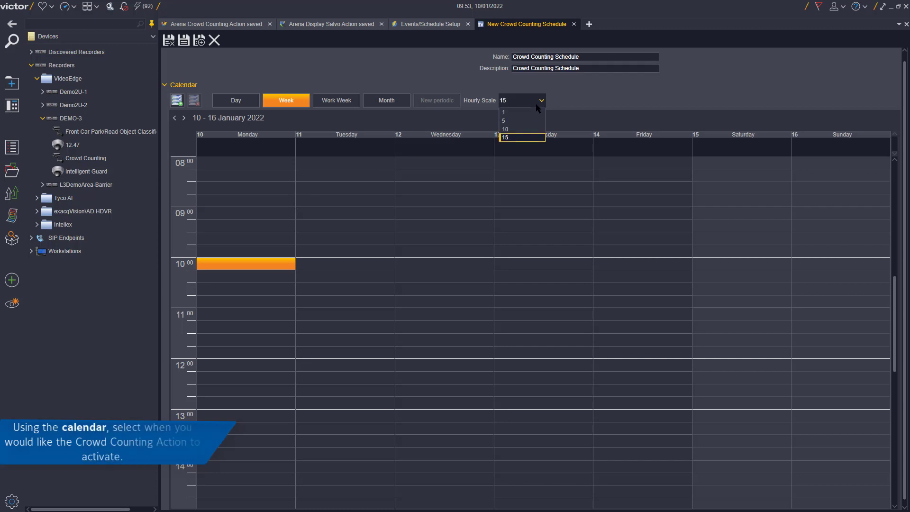
{"action": "left_click", "coordinate": [527, 112]}
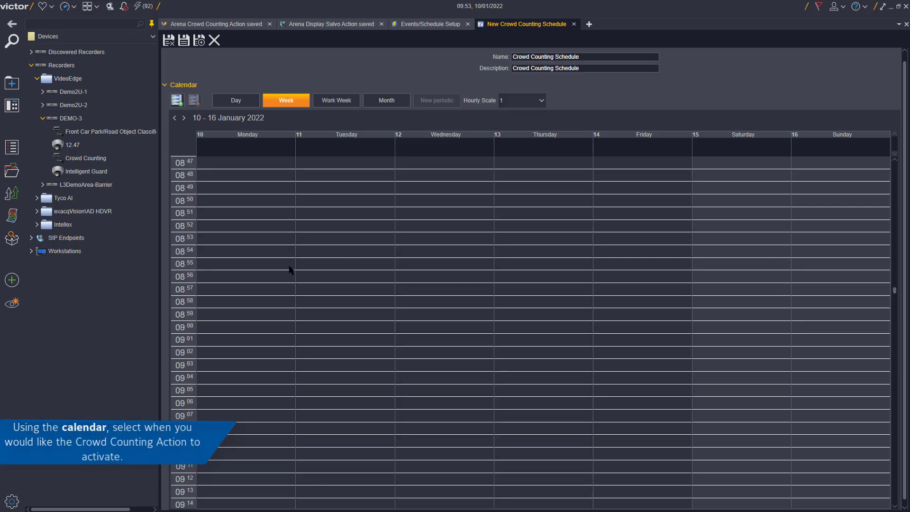
{"action": "scroll", "coordinate": [291, 270], "scroll_direction": "down", "scroll_amount": 10}
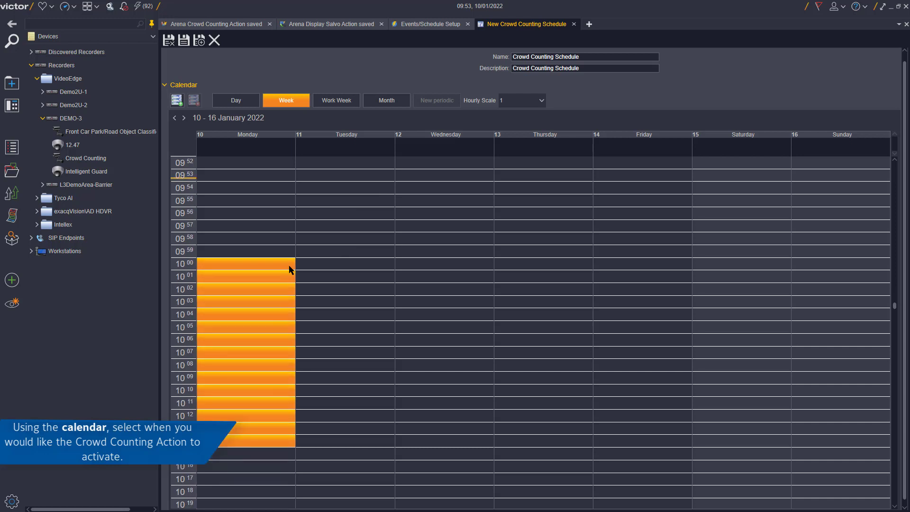
{"action": "left_click", "coordinate": [238, 265]}
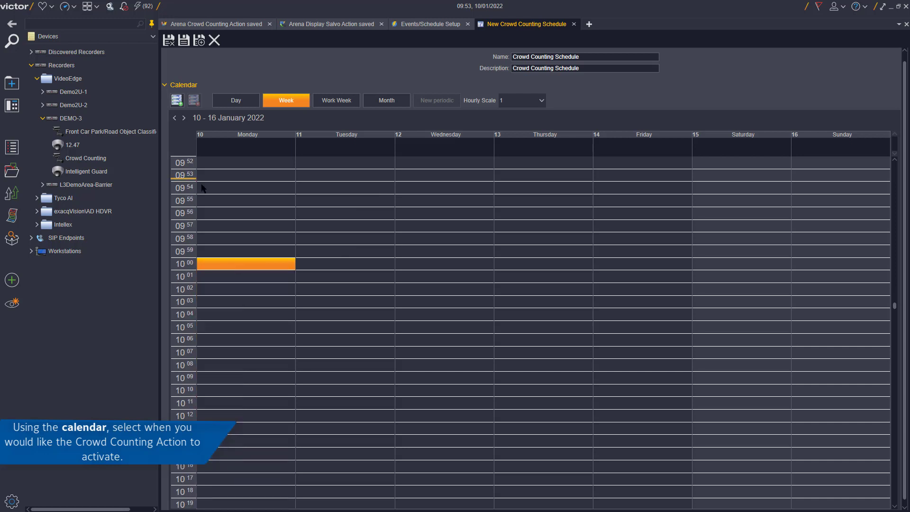
{"action": "left_click", "coordinate": [177, 105]}
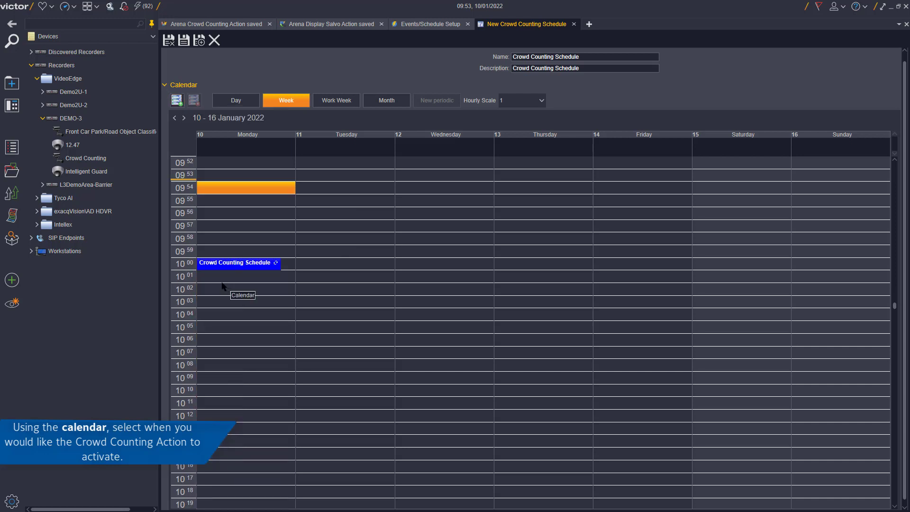
- Add 10:00 entries through Friday and save the Crowd Counting Schedule
{"action": "scroll", "coordinate": [222, 333], "scroll_direction": "down", "scroll_amount": 3}
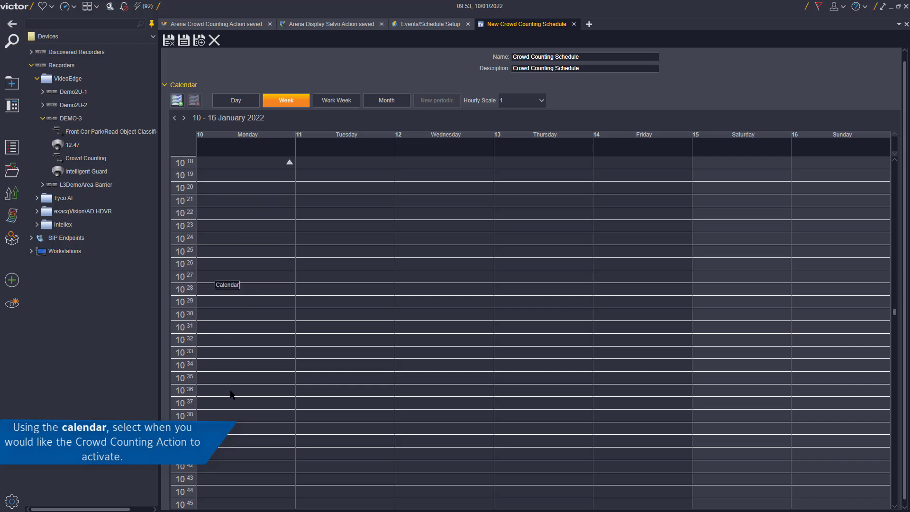
{"action": "scroll", "coordinate": [231, 394], "scroll_direction": "down", "scroll_amount": 4}
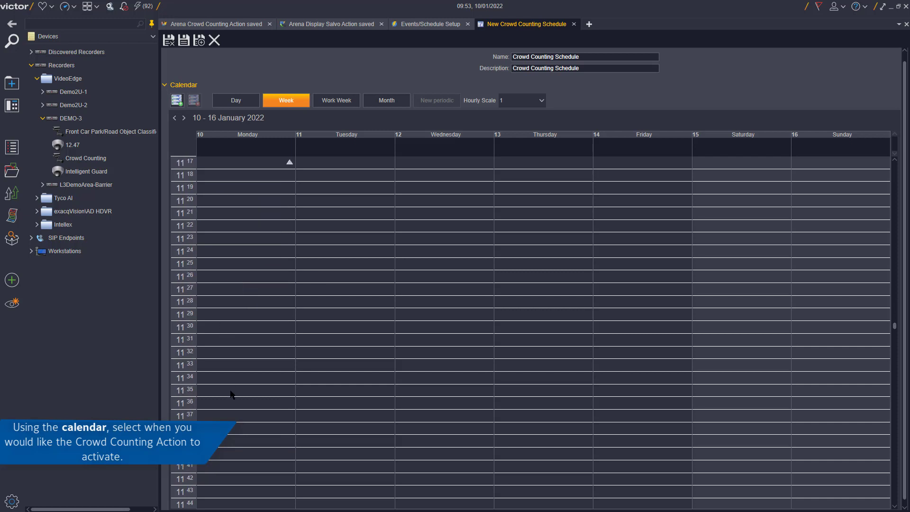
{"action": "left_click", "coordinate": [227, 353]}
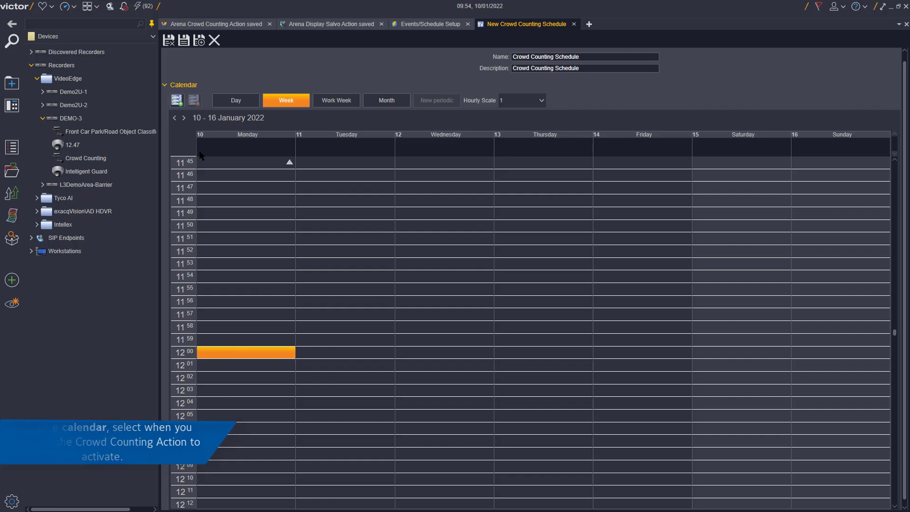
{"action": "left_click", "coordinate": [177, 100]}
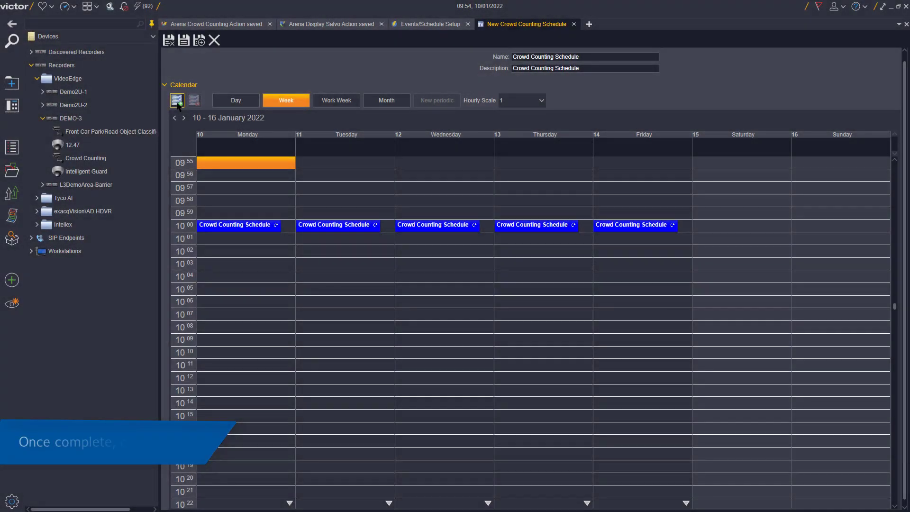
{"action": "left_click", "coordinate": [182, 46]}
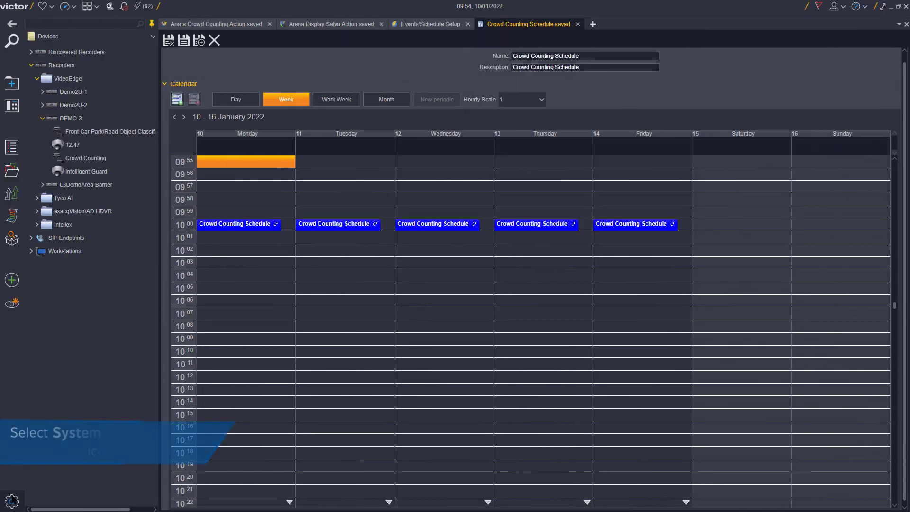
- Open Event Management from the Configuration view
{"action": "left_click", "coordinate": [11, 500]}
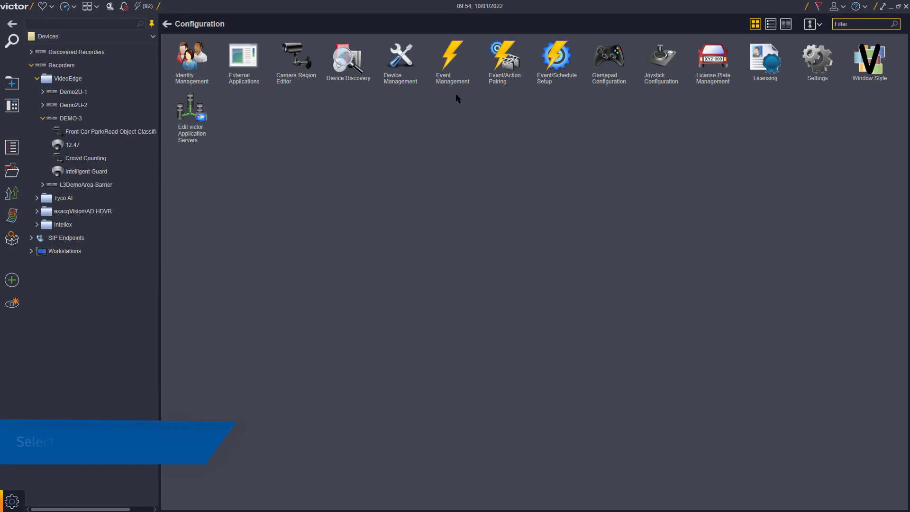
{"action": "double_click", "coordinate": [446, 70]}
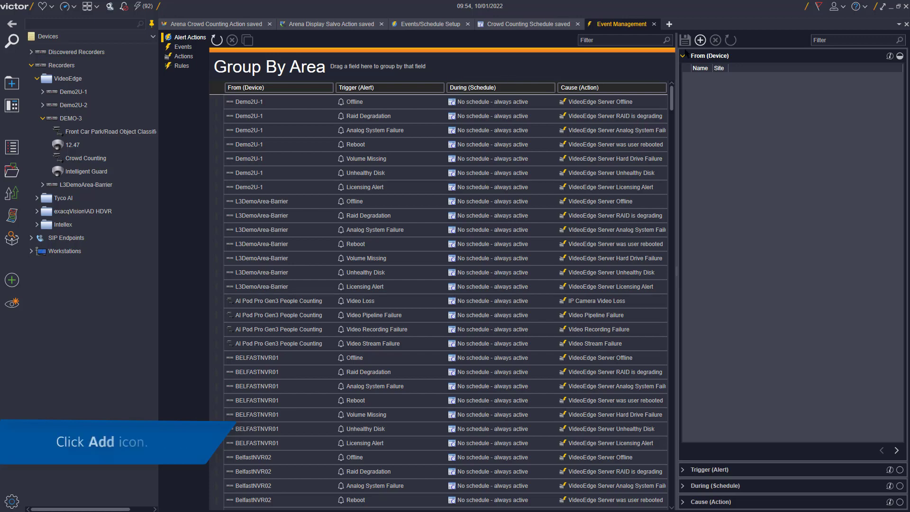
- Add a new event rule with the weekly Crowd Counting Schedule as its source
{"action": "left_click", "coordinate": [701, 42]}
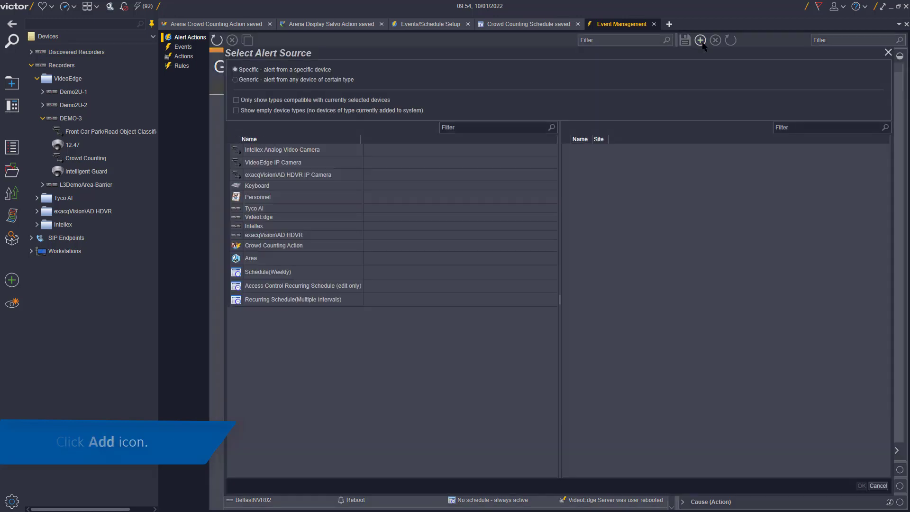
{"action": "left_click", "coordinate": [326, 269]}
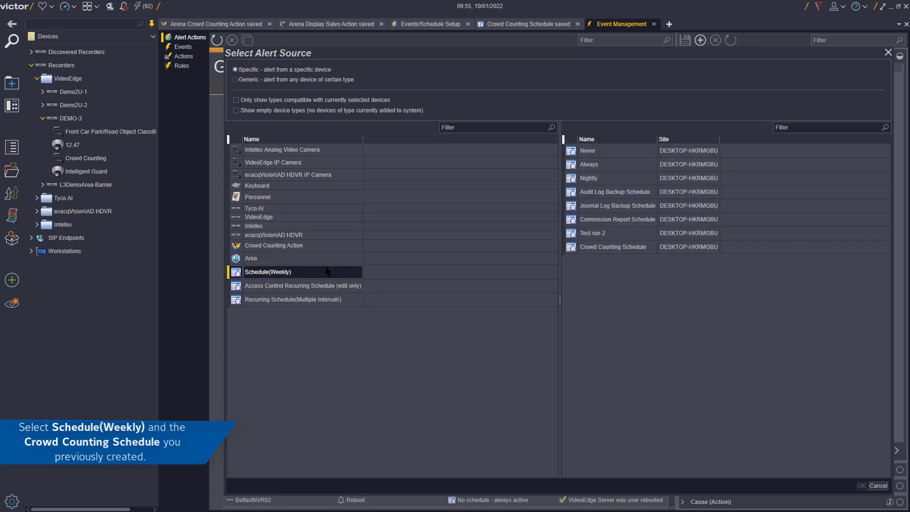
{"action": "left_click", "coordinate": [623, 251]}
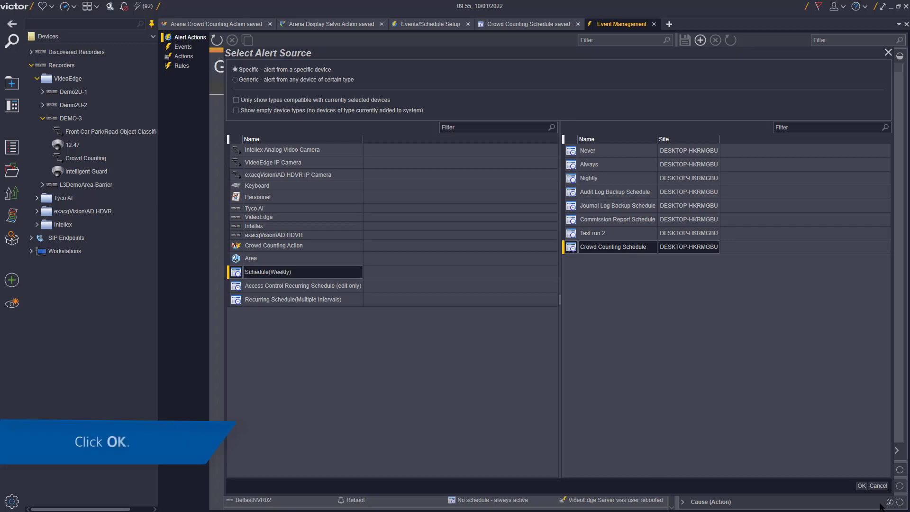
{"action": "left_click", "coordinate": [861, 486]}
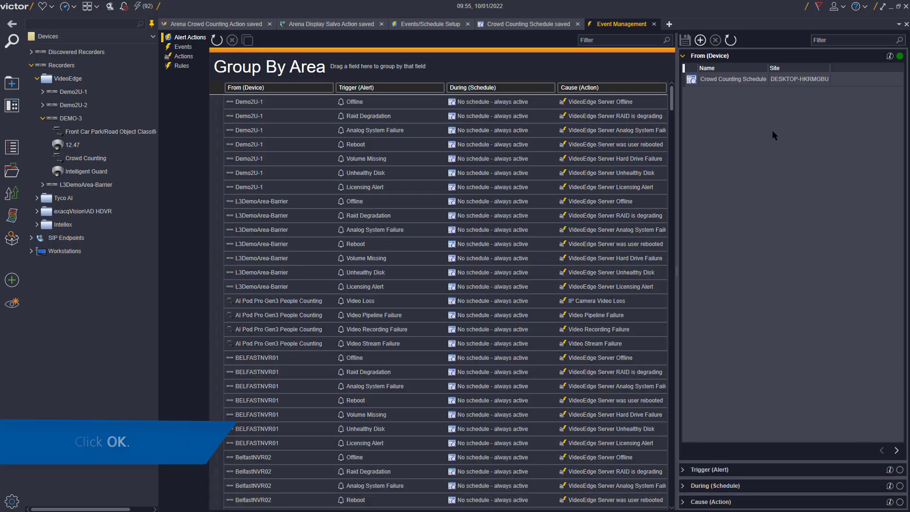
- Trigger the rule at Schedule Start Time, keeping 'No schedule - always active' as its active period
{"action": "left_click", "coordinate": [897, 450]}
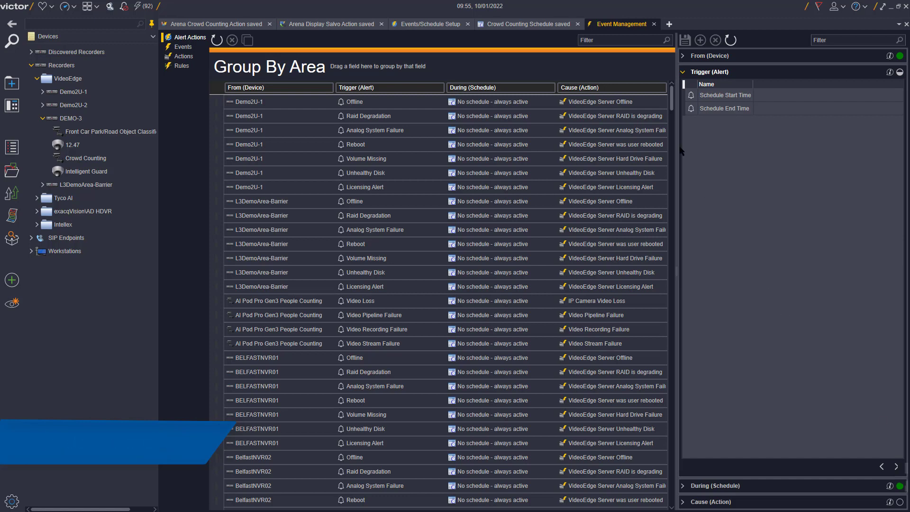
{"action": "left_click", "coordinate": [725, 95]}
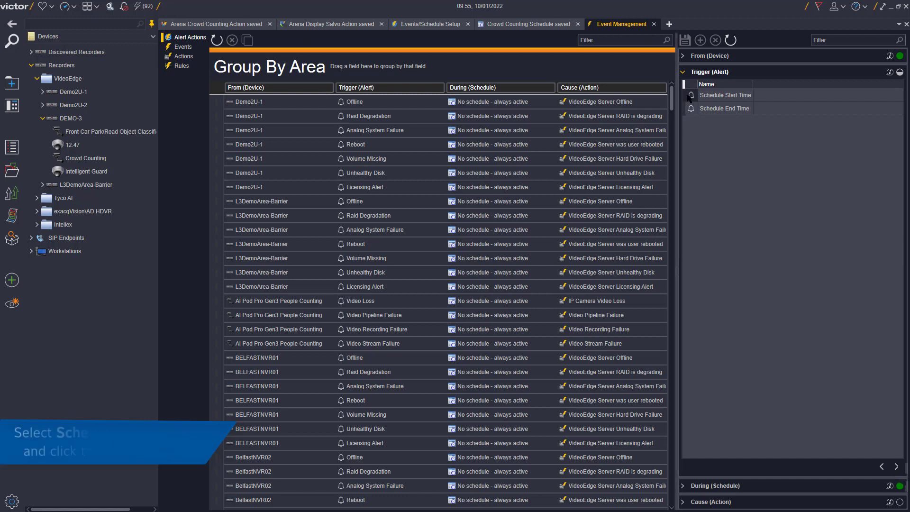
{"action": "left_click", "coordinate": [896, 466]}
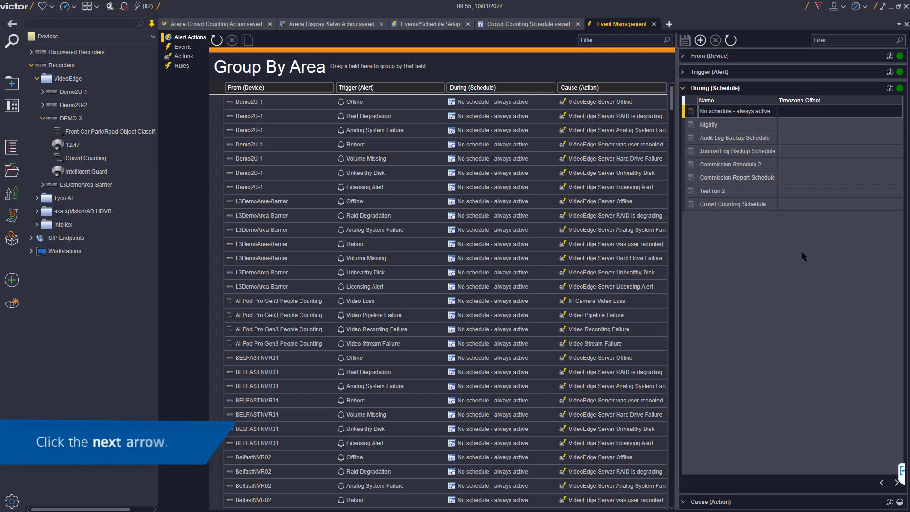
{"action": "left_click", "coordinate": [896, 484]}
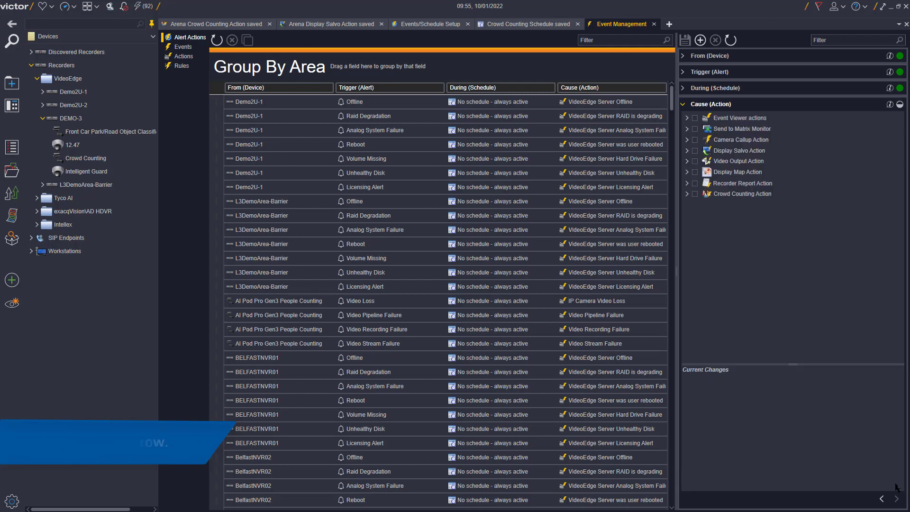
- Set Arena Crowd Counting Action as the rule's action, save it, and check the Activity log
{"action": "left_click", "coordinate": [687, 195]}
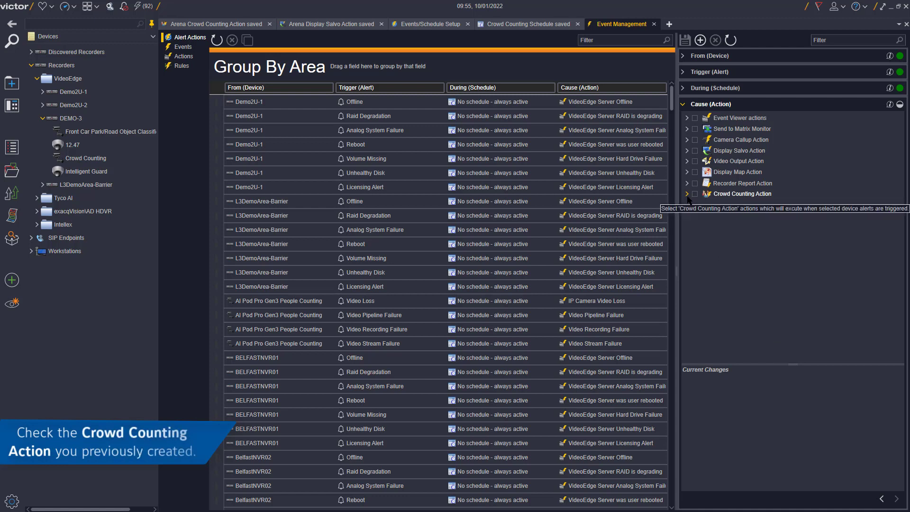
{"action": "left_click", "coordinate": [700, 222]}
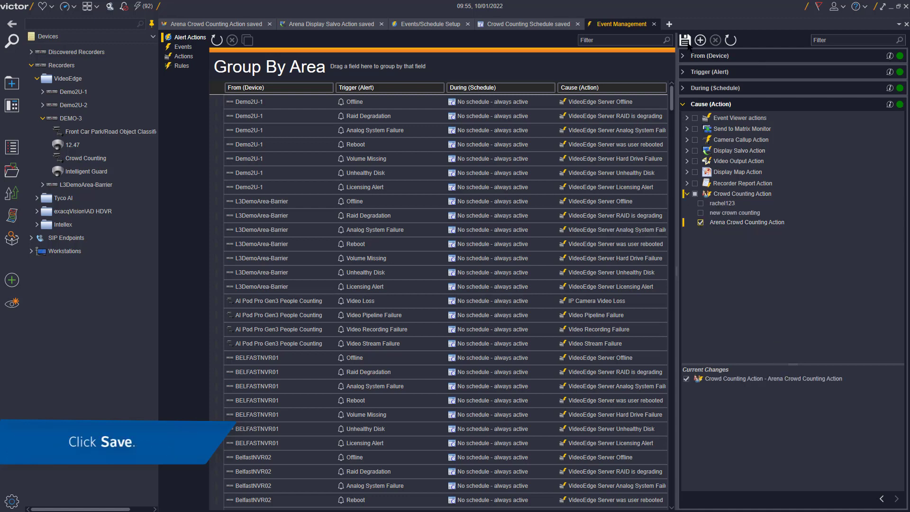
{"action": "left_click", "coordinate": [687, 43]}
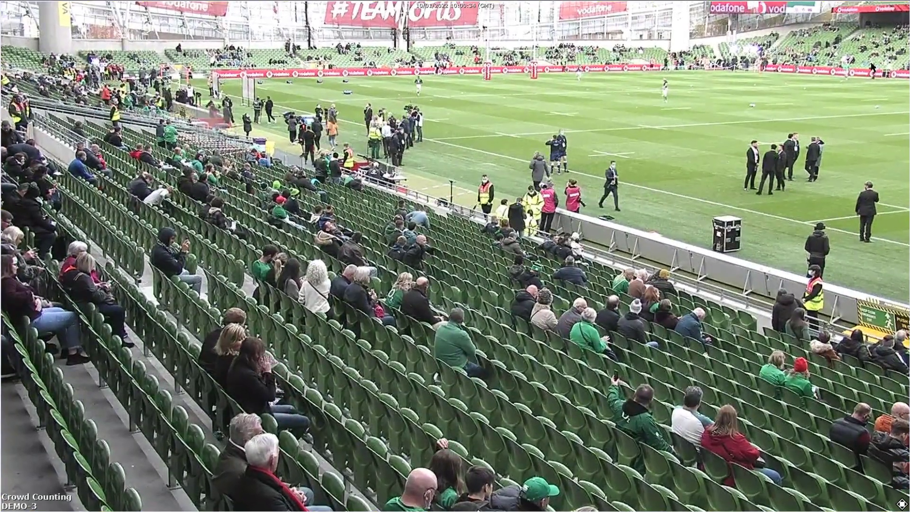
{"action": "left_click", "coordinate": [901, 13]}
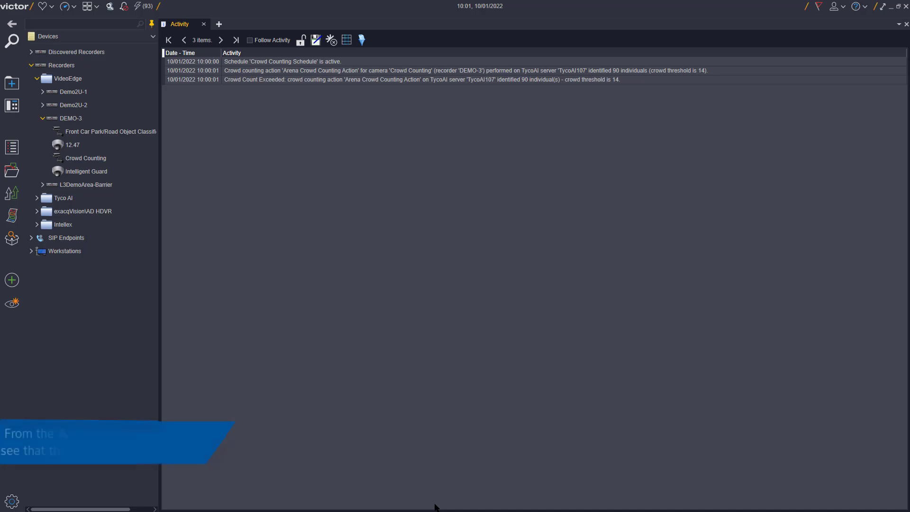